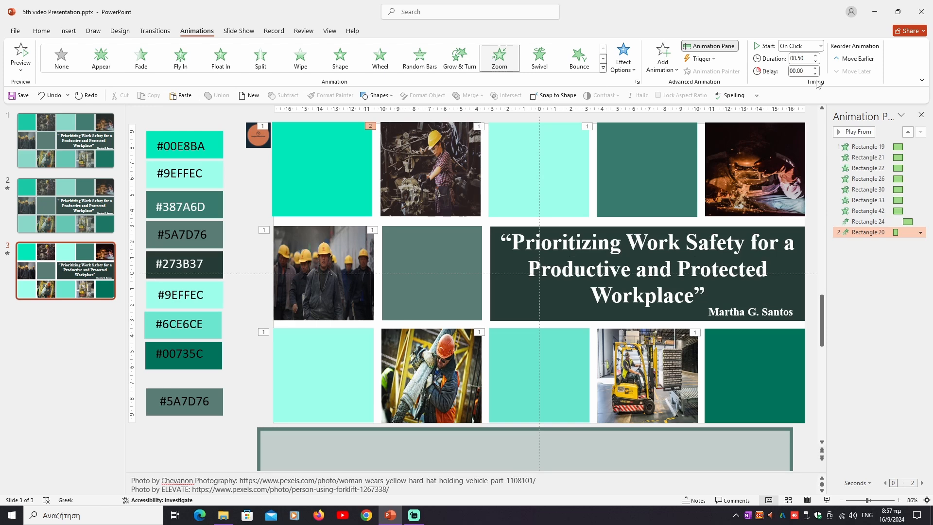
# Set the Zoom animation on the photo of the woman in the yellow hard hat to last 1 second and start With Previous.
pyautogui.click(816, 55)
pyautogui.click(816, 56)
pyautogui.click(820, 46)
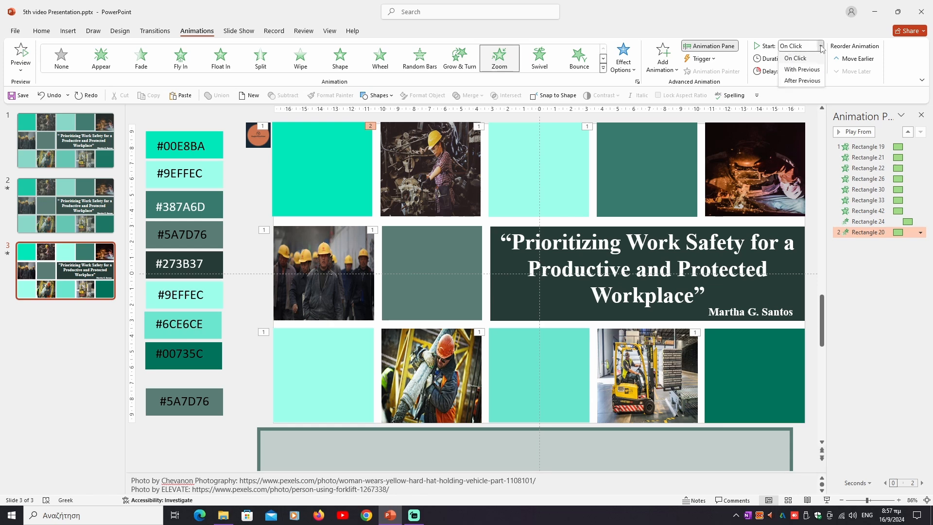
pyautogui.click(802, 69)
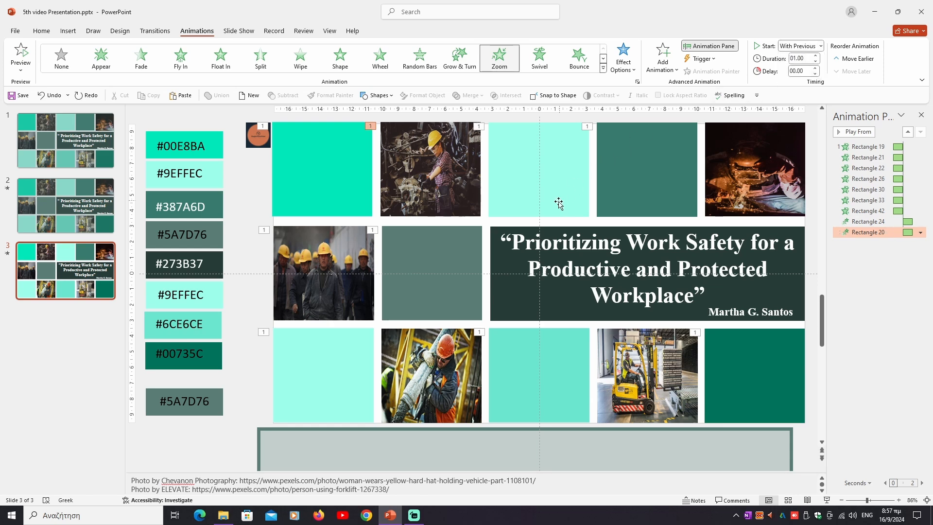
# Apply an Object Center Zoom animation to the photo of the worker in the orange helmet, lasting 1 second and starting With Previous.
pyautogui.click(458, 348)
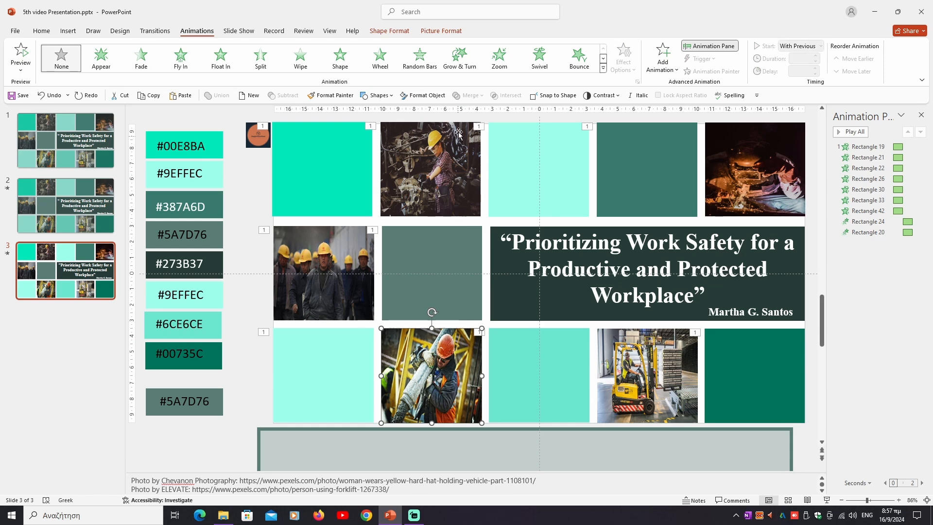
pyautogui.click(504, 63)
pyautogui.click(623, 58)
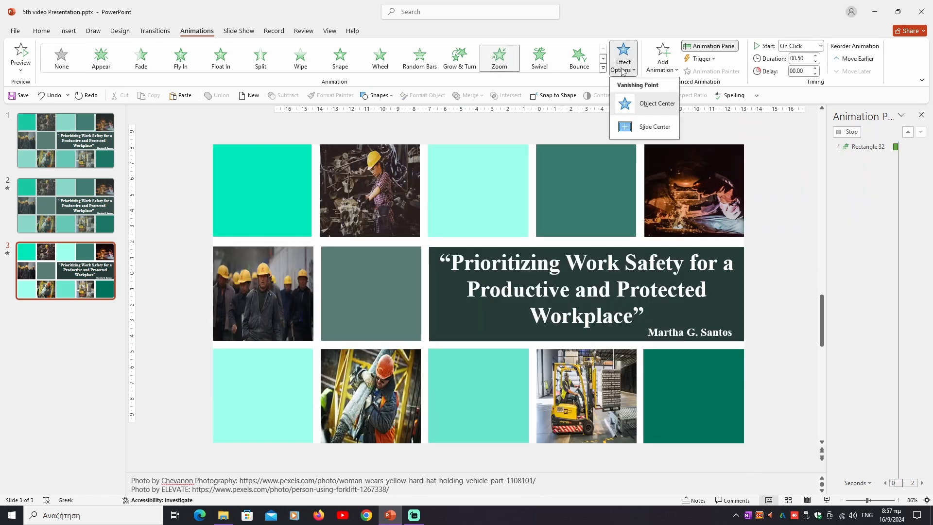
pyautogui.click(649, 100)
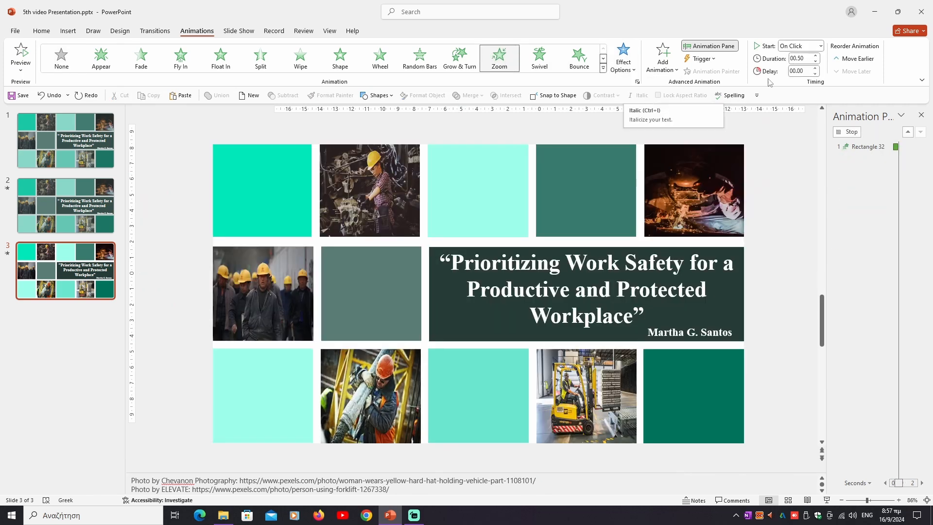
pyautogui.click(816, 56)
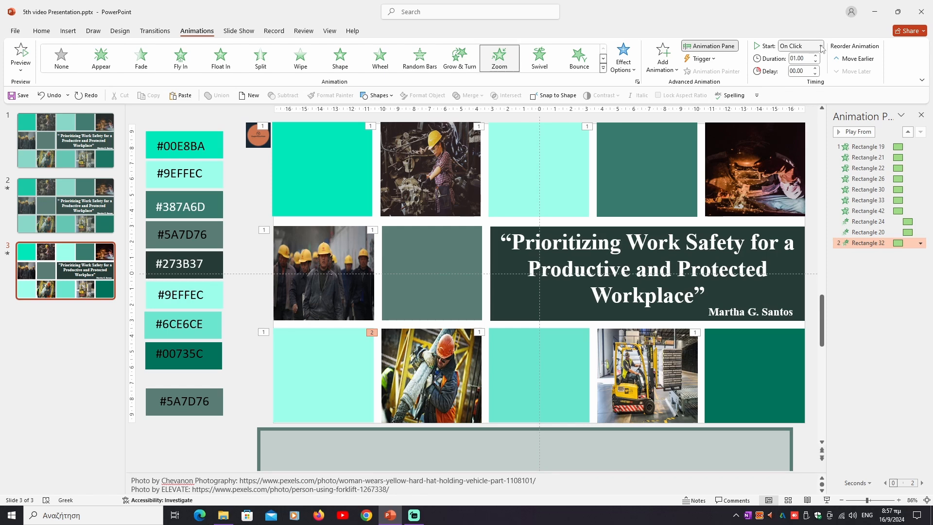
pyautogui.click(820, 46)
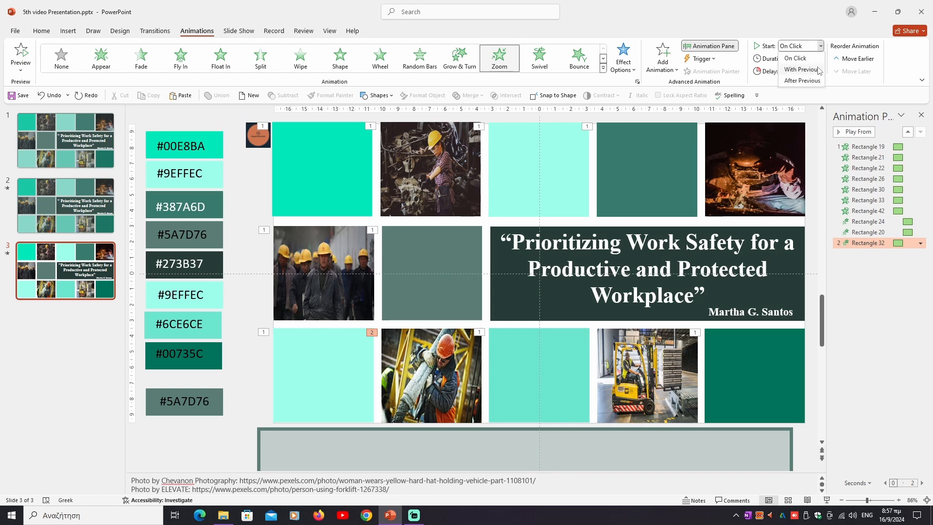
pyautogui.click(802, 69)
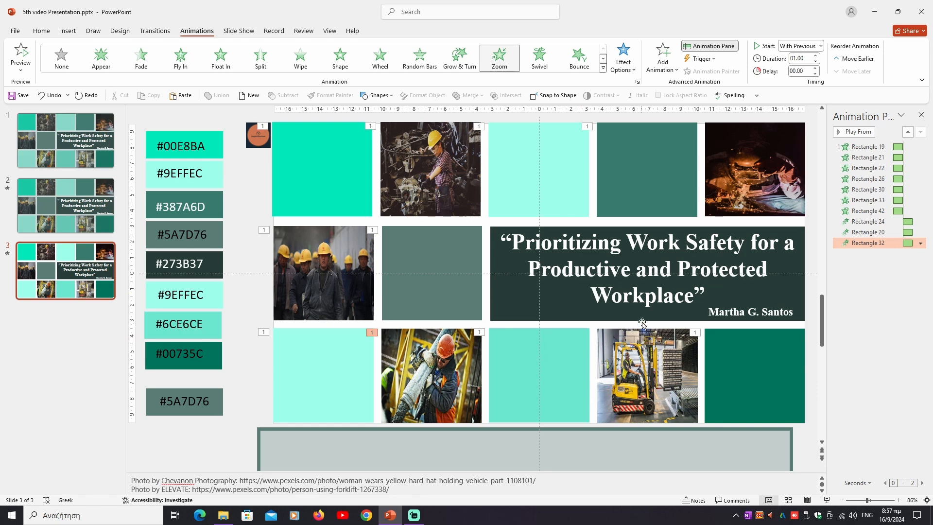
# Apply a Zoom animation to the dark photo with sparks in the upper row, lasting 1 second and starting With Previous.
pyautogui.click(730, 187)
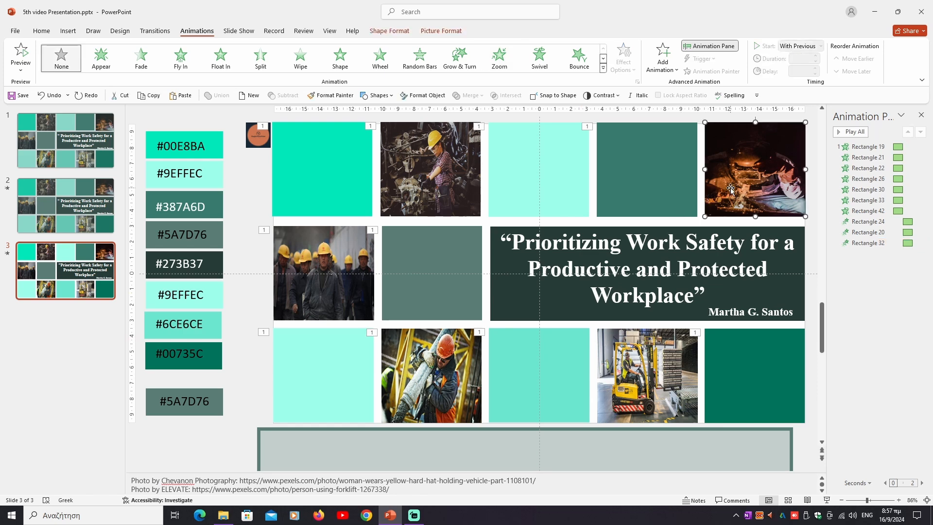
pyautogui.click(499, 58)
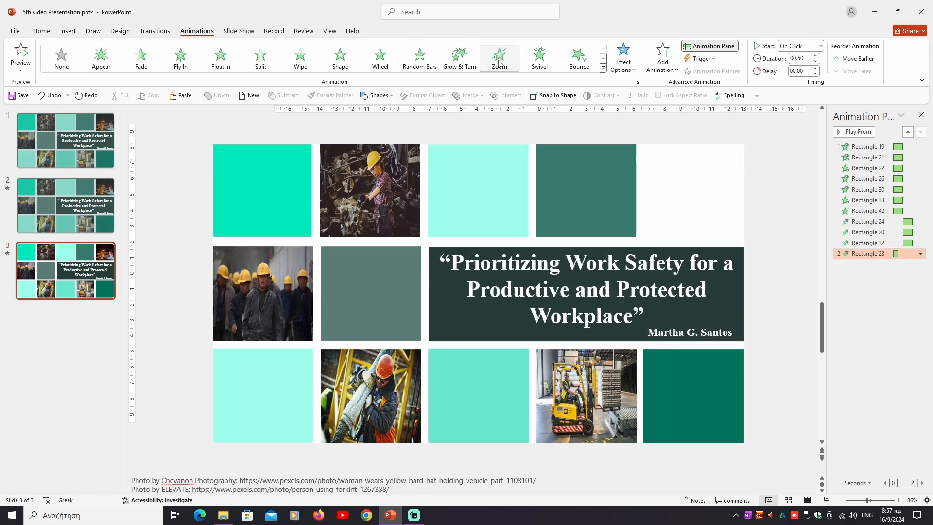
pyautogui.click(626, 67)
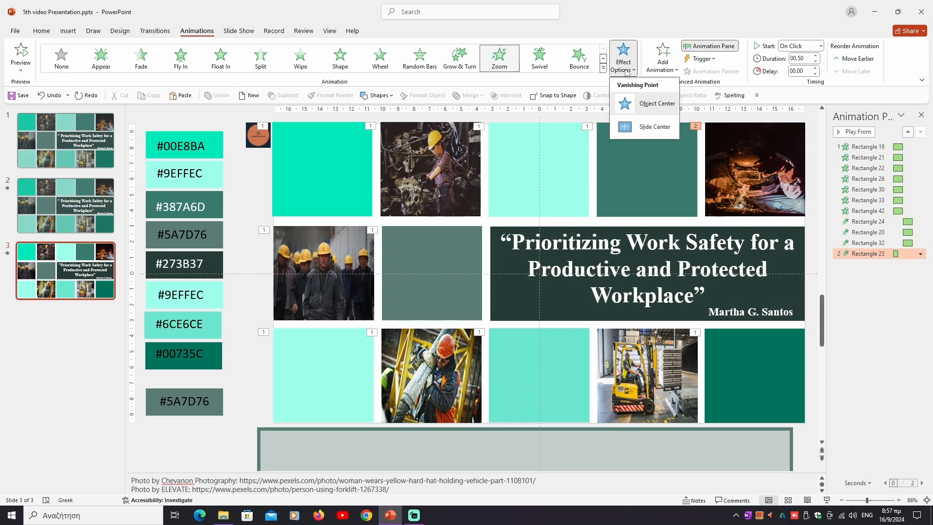
pyautogui.click(626, 67)
pyautogui.click(815, 56)
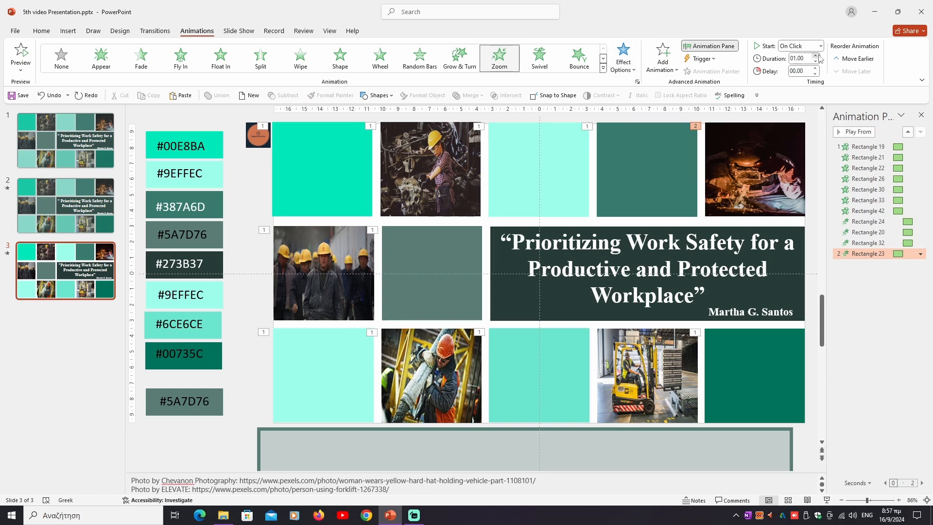
pyautogui.click(815, 55)
pyautogui.click(821, 47)
pyautogui.click(800, 66)
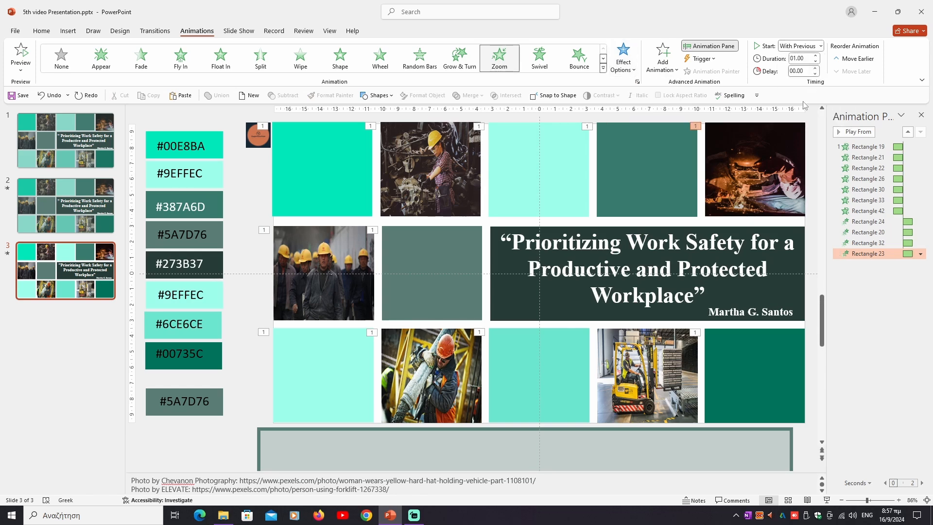
# Animate the forklift photo with a Zoom entrance lasting 1 second and starting With Previous.
pyautogui.click(674, 357)
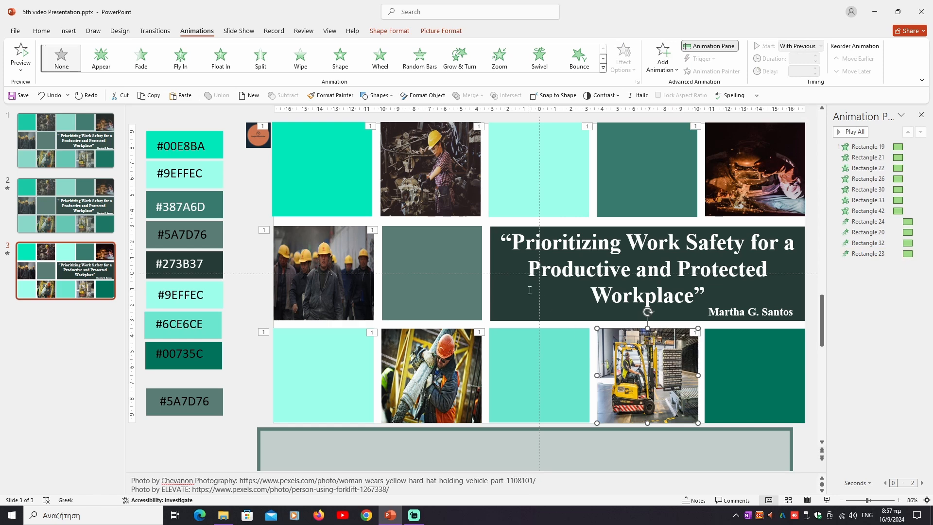
pyautogui.click(500, 57)
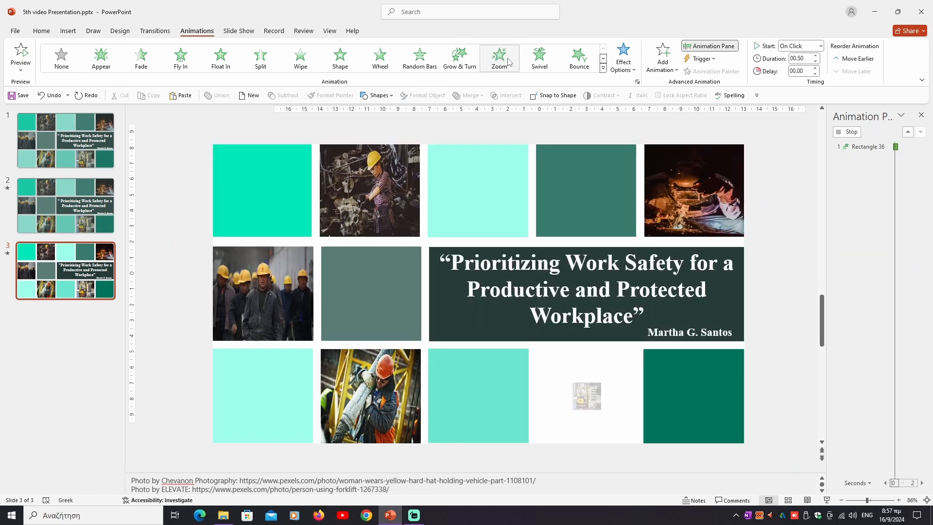
pyautogui.click(634, 68)
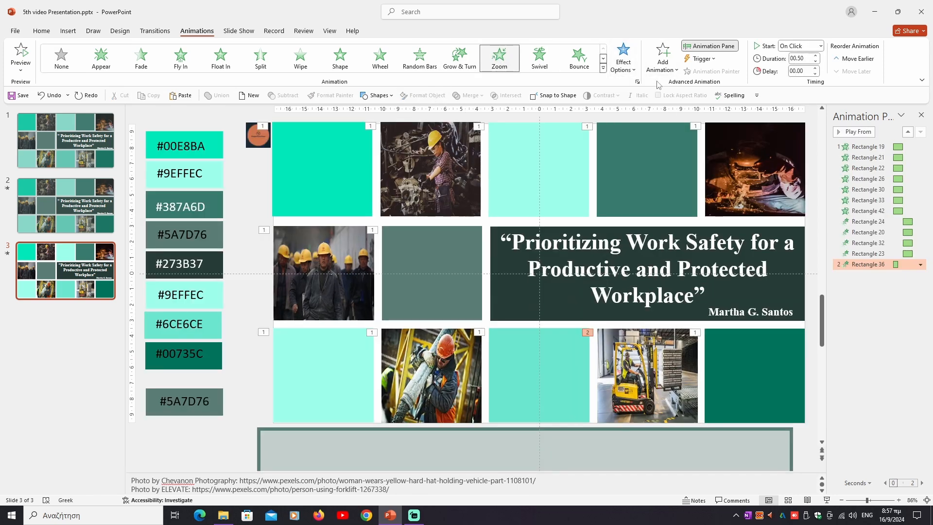
pyautogui.click(816, 56)
pyautogui.click(821, 46)
pyautogui.click(819, 64)
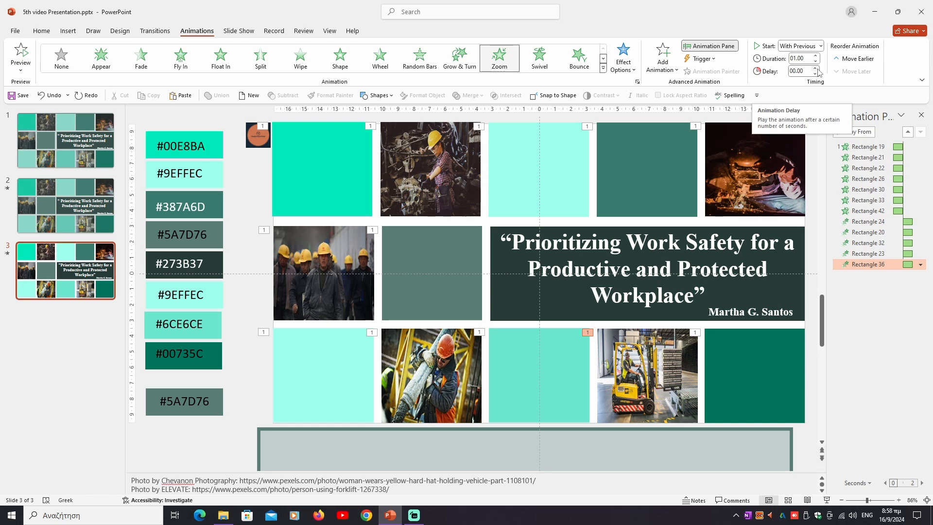
# Apply a Wipe animation coming From Right to the dark rectangle behind the quote.
pyautogui.click(505, 304)
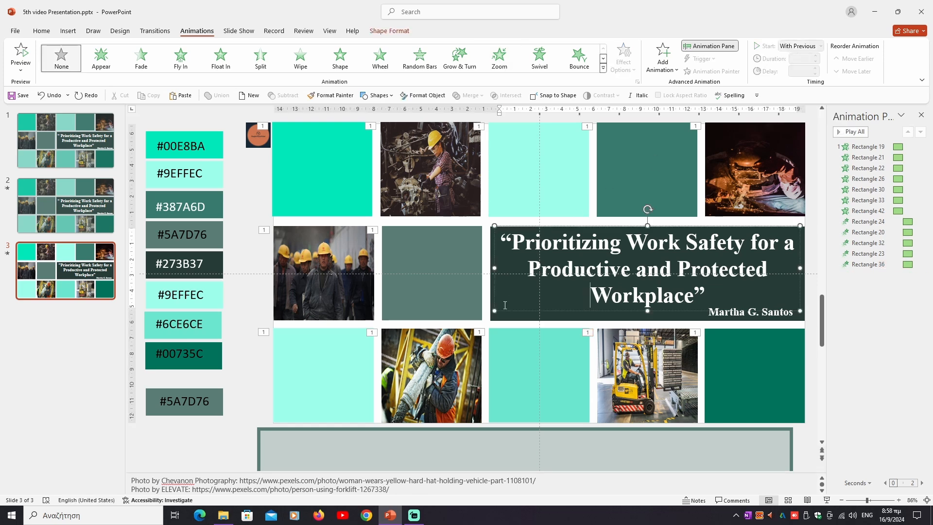
pyautogui.click(502, 314)
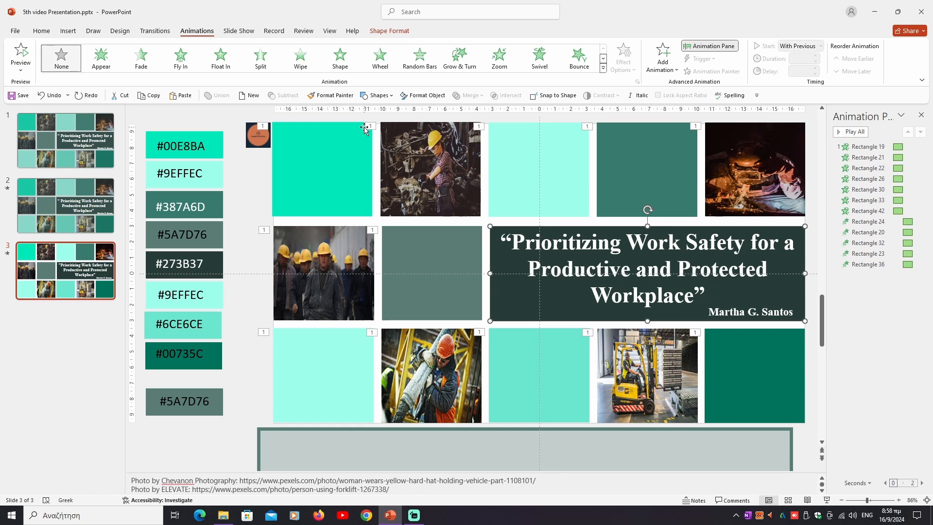
pyautogui.click(299, 59)
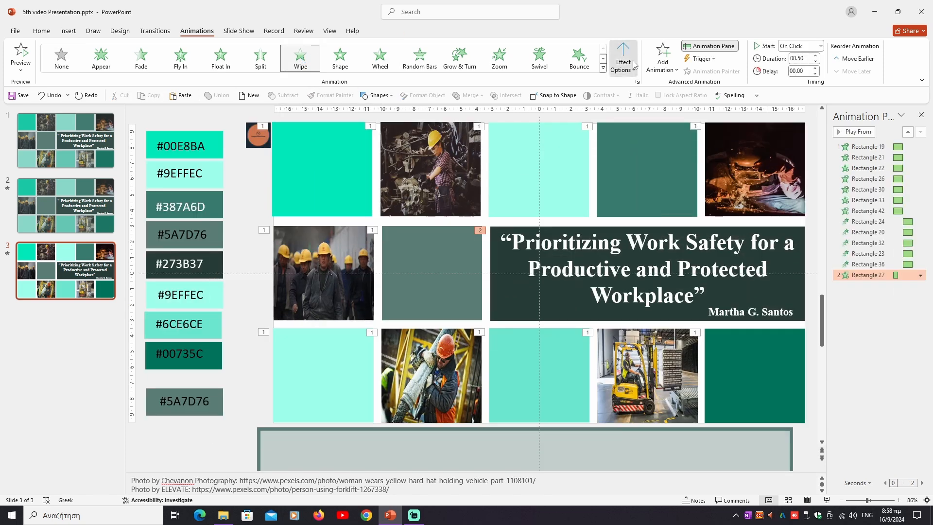
pyautogui.click(624, 63)
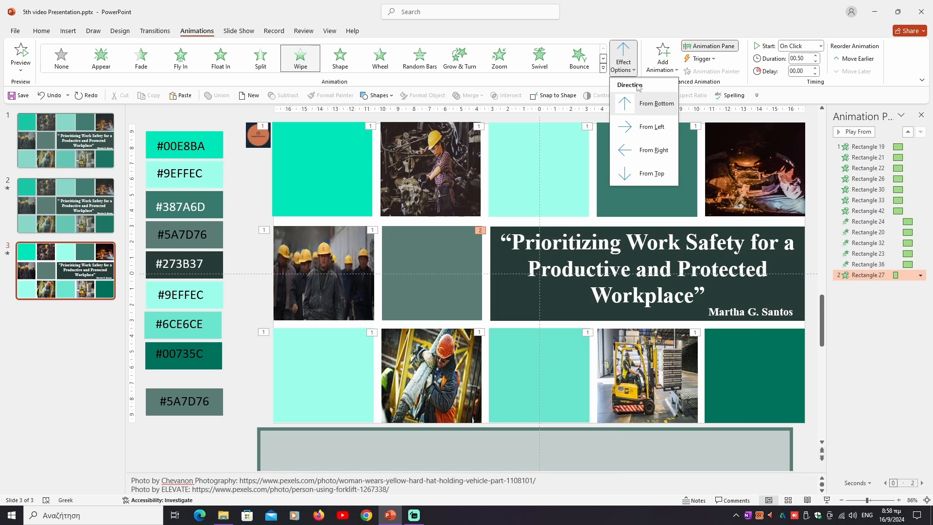
pyautogui.click(651, 150)
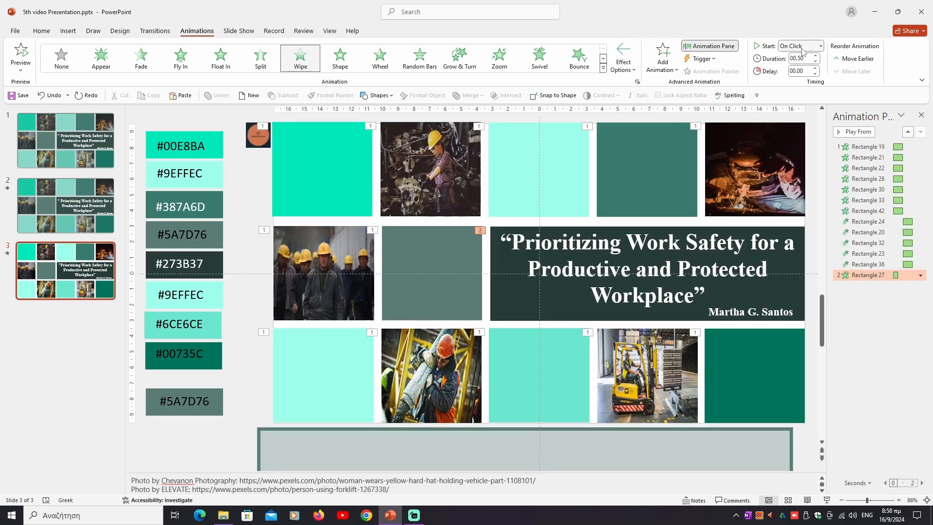
# Start the dark rectangle's Wipe animation With Previous and lengthen its duration.
pyautogui.click(821, 46)
pyautogui.click(803, 68)
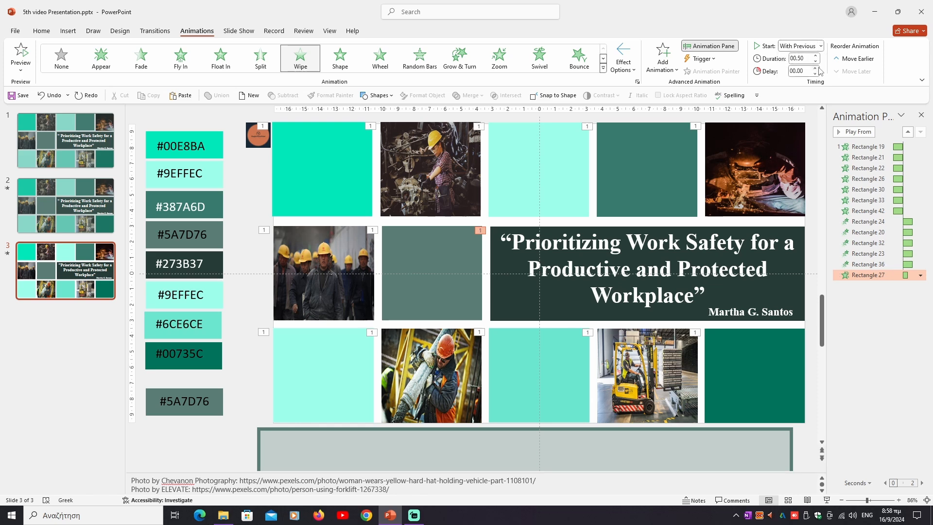
pyautogui.click(817, 55)
# Apply a Fly In animation coming From Right to the quote text box.
pyautogui.click(642, 240)
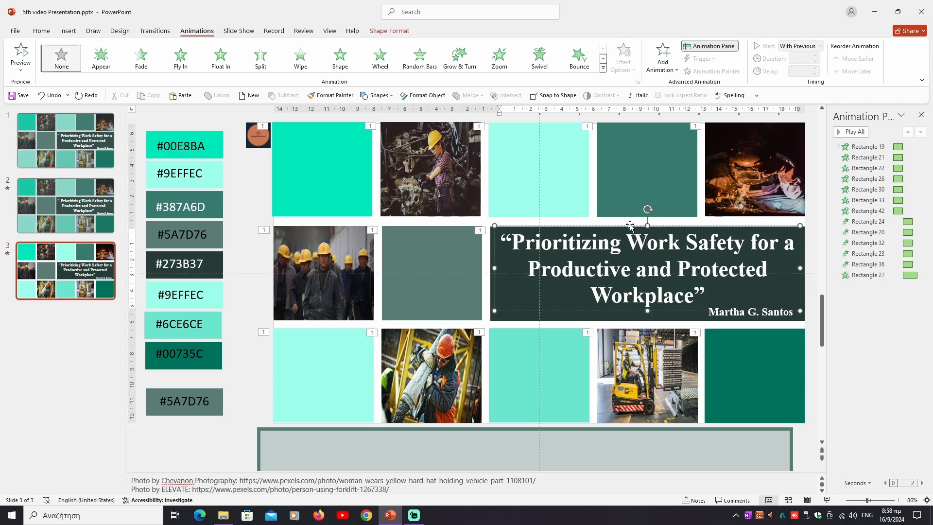
pyautogui.click(632, 226)
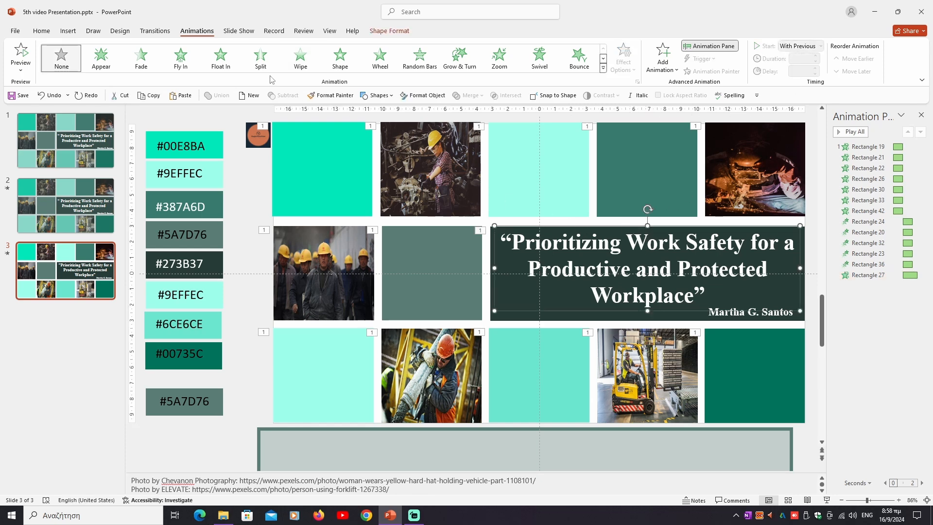
pyautogui.click(180, 59)
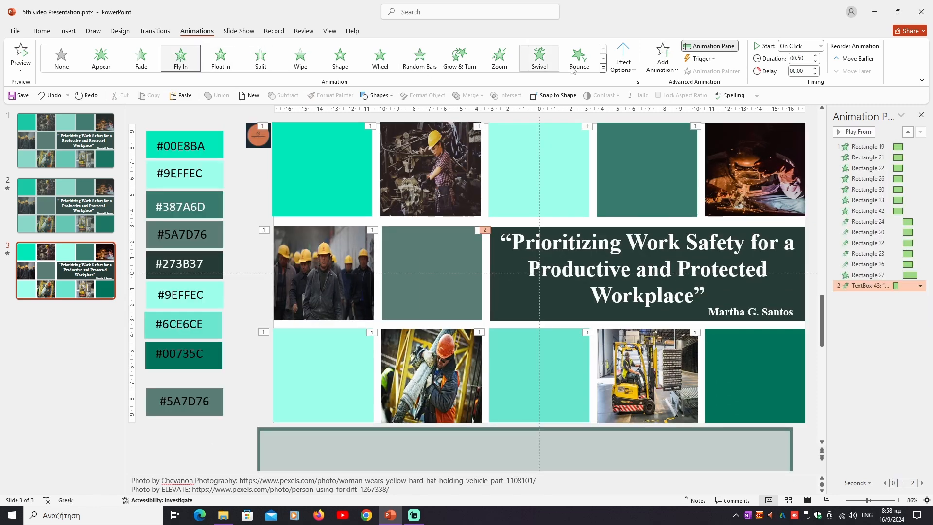
pyautogui.click(628, 65)
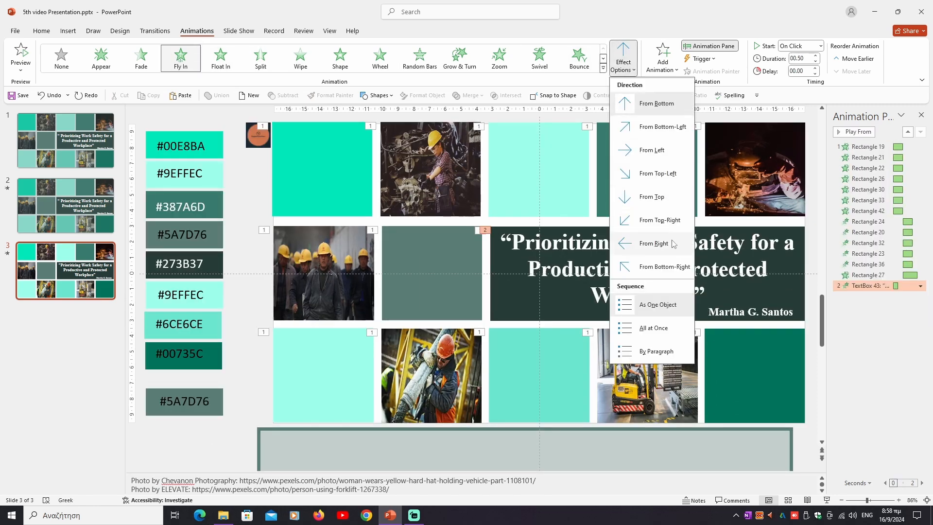
pyautogui.click(654, 243)
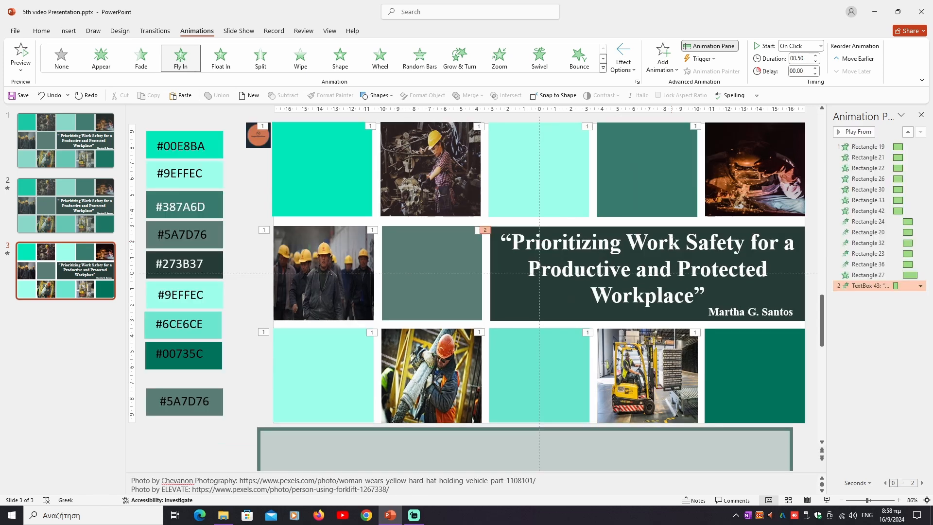
# Set the quote text's Fly In animation to start After Previous and last 1.50 seconds.
pyautogui.click(821, 45)
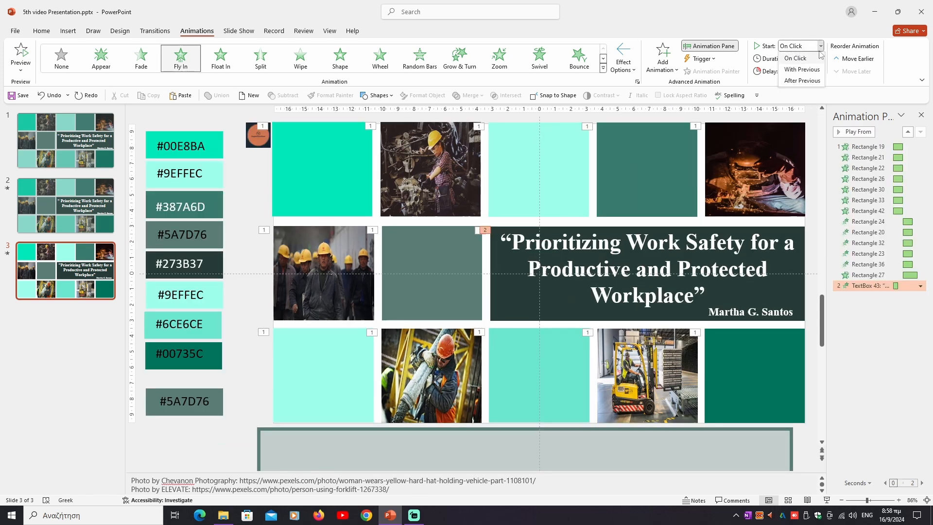
pyautogui.click(817, 80)
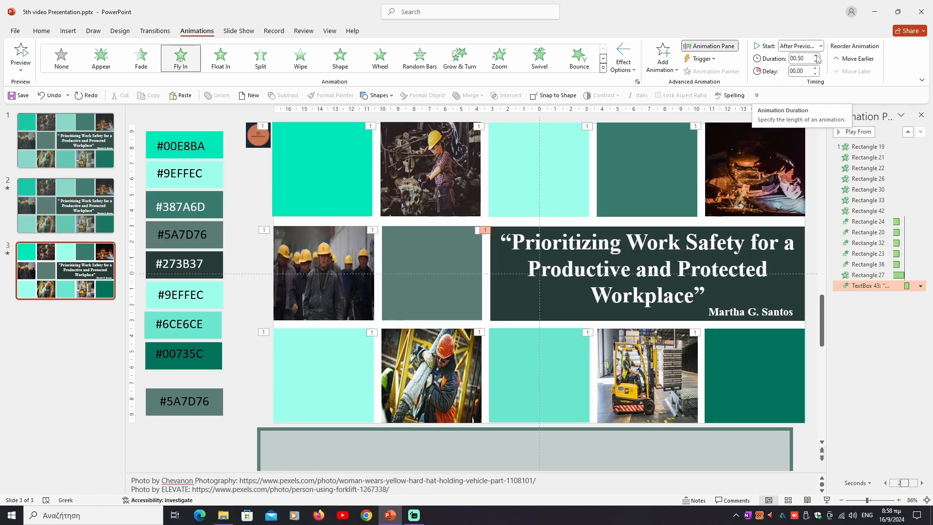
pyautogui.click(817, 56)
pyautogui.click(817, 56)
pyautogui.click(817, 56)
pyautogui.click(817, 56)
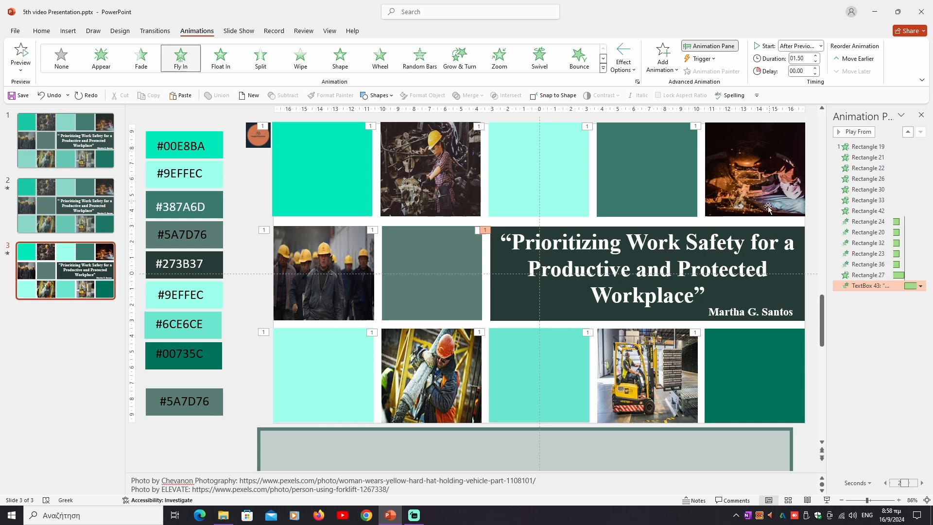
# Apply a Fly In animation coming From Right to the author name text box below the quote.
pyautogui.click(728, 307)
pyautogui.click(729, 304)
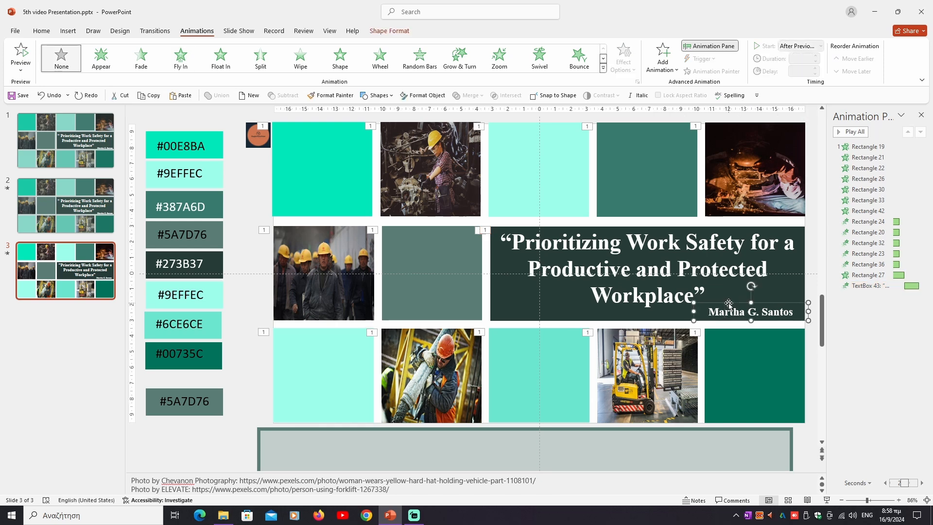
pyautogui.click(180, 57)
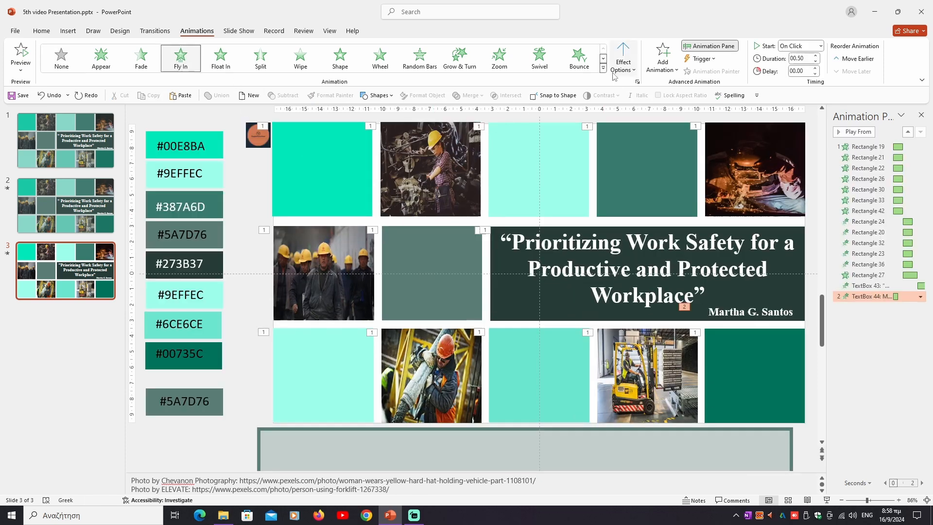
pyautogui.click(617, 72)
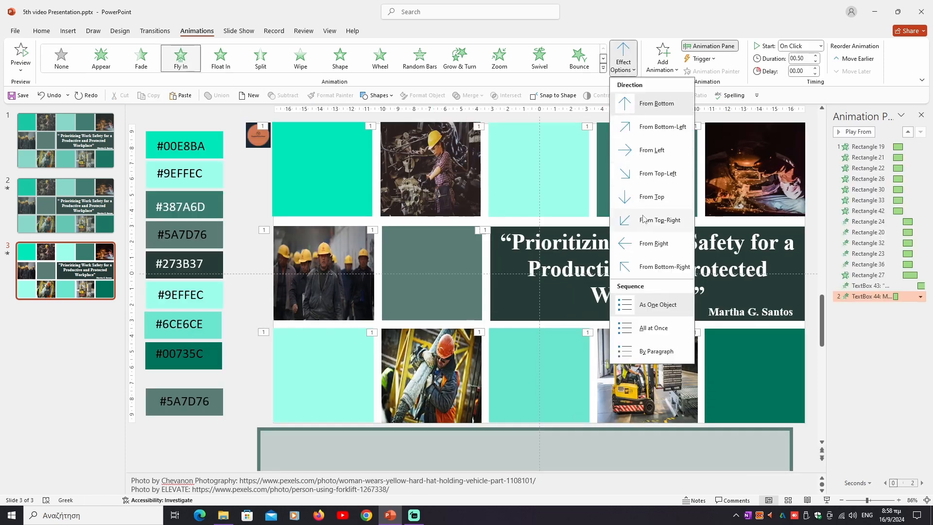
pyautogui.click(652, 243)
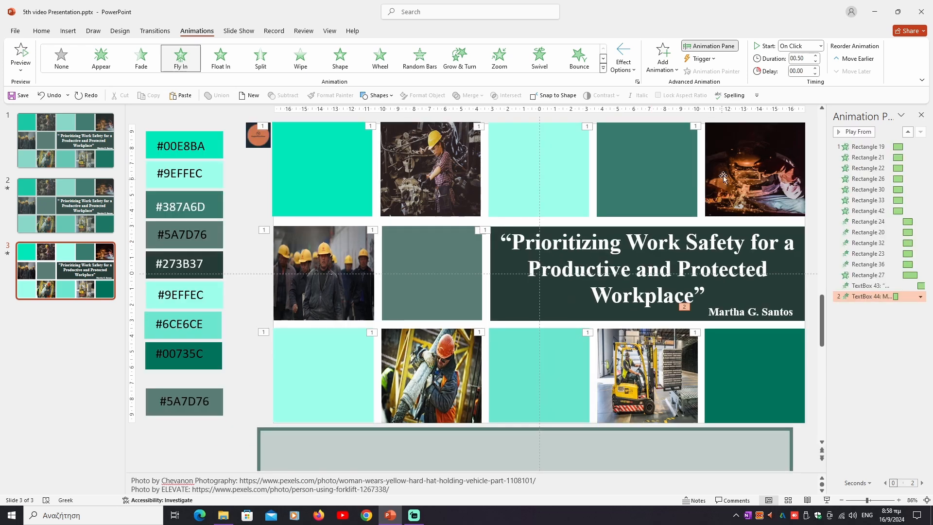
# Set the author name's Fly In animation to start With Previous and lengthen its duration to match the quote text's animation.
pyautogui.click(821, 46)
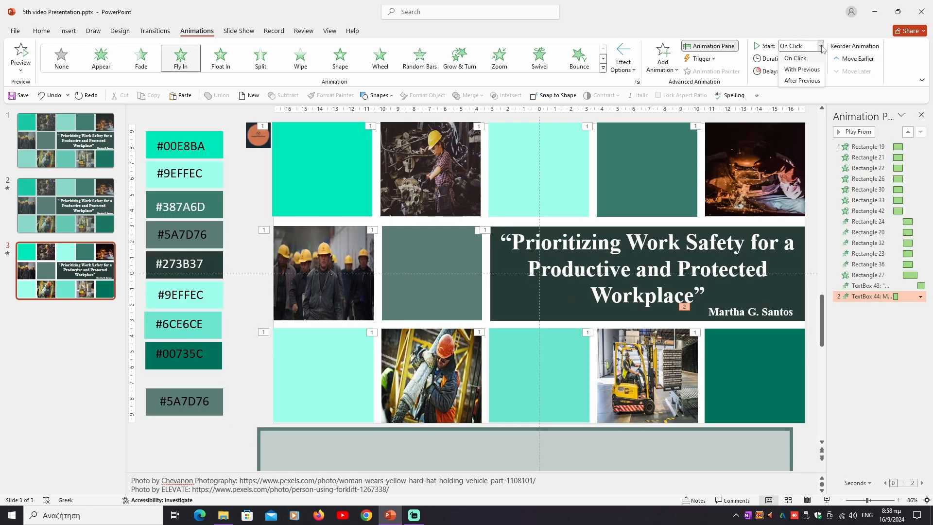
pyautogui.click(820, 64)
pyautogui.click(817, 55)
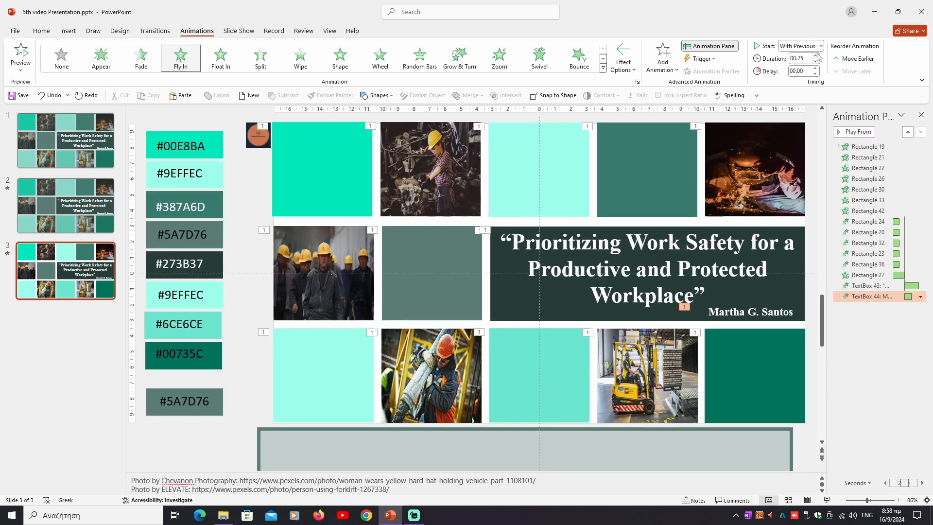
pyautogui.click(816, 56)
pyautogui.click(817, 56)
pyautogui.click(816, 55)
# Move the translucent bordered rectangle up to cover the whole slide and give it a 1.50-second Fade animation starting After Previous.
pyautogui.moveTo(562, 433); pyautogui.dragTo(577, 128)
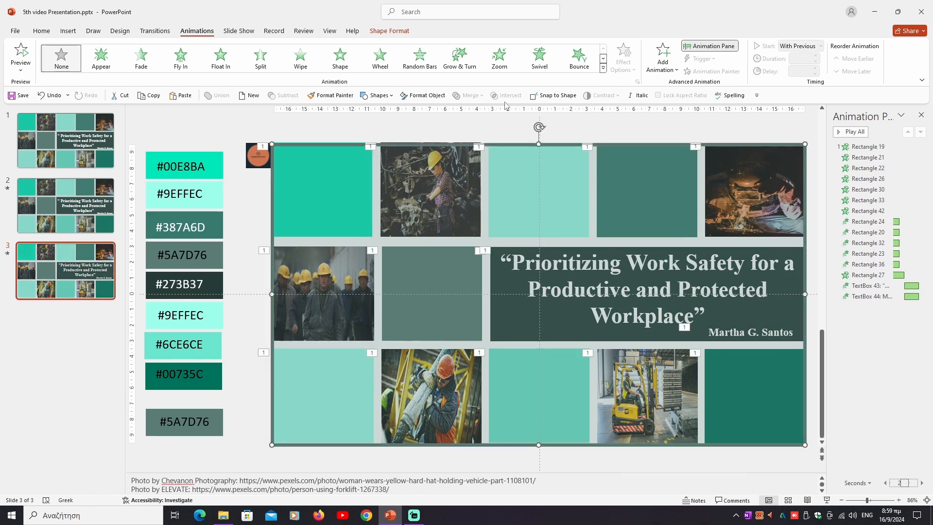
pyautogui.click(141, 57)
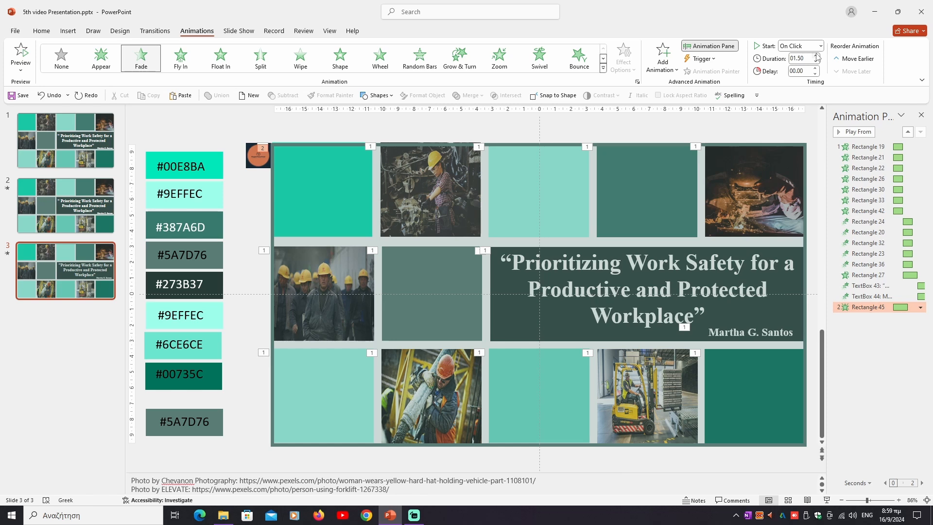
pyautogui.click(821, 45)
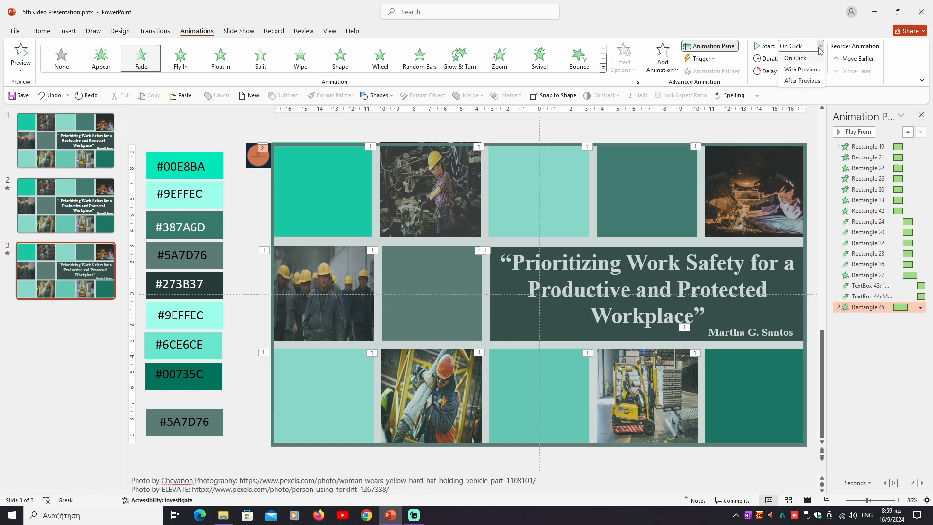
pyautogui.click(815, 78)
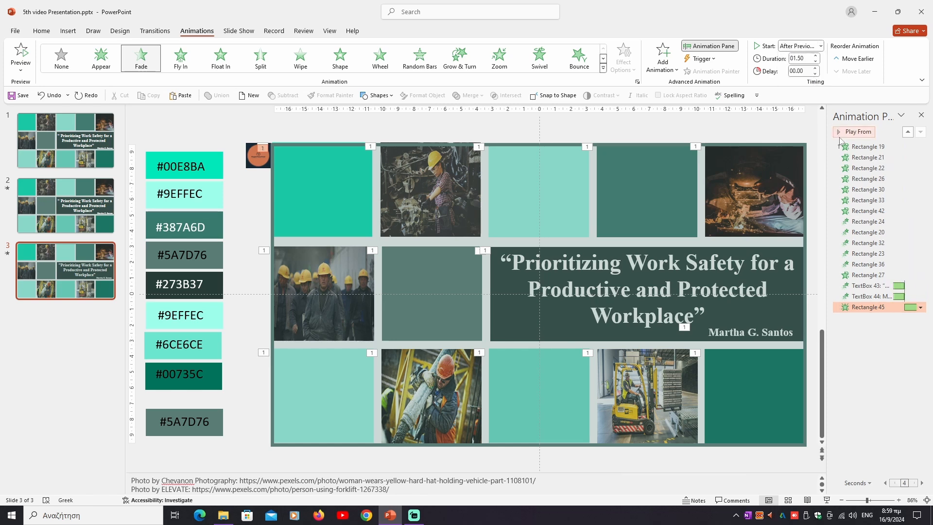
# Preview the slide's full animation sequence from the first rectangle, and play the current slide as a slide show.
pyautogui.click(860, 146)
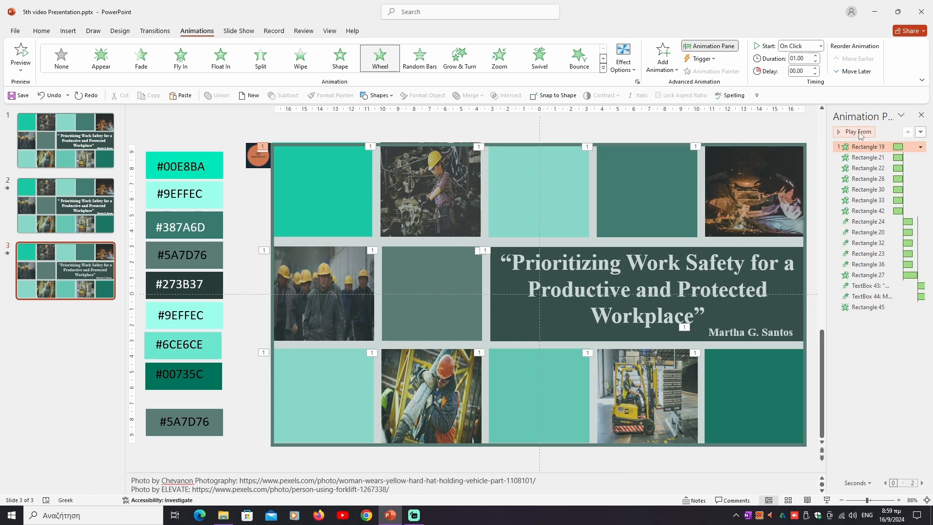
pyautogui.click(858, 132)
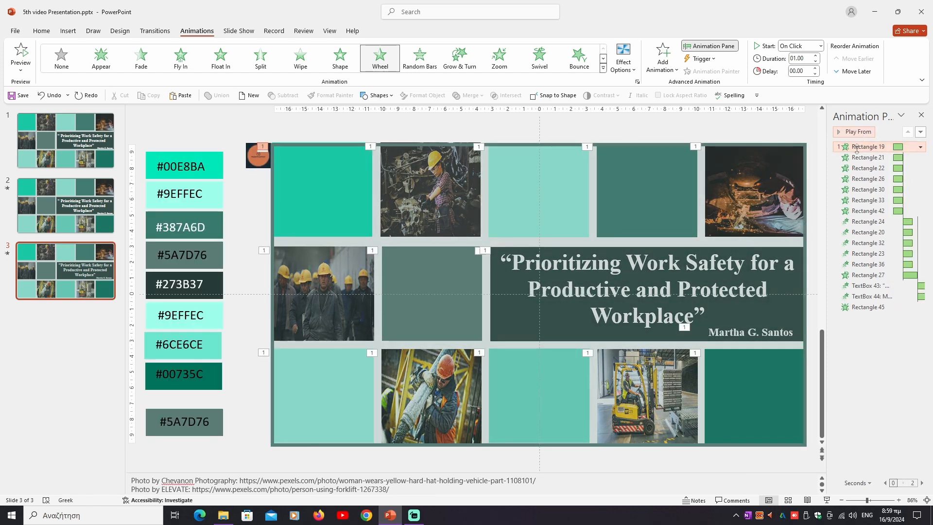
pyautogui.click(826, 501)
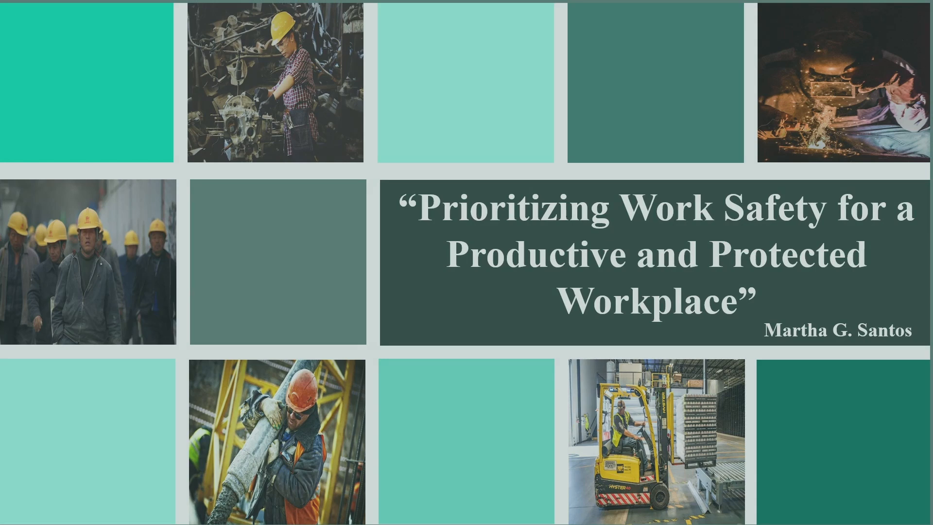
pyautogui.press('Escape')
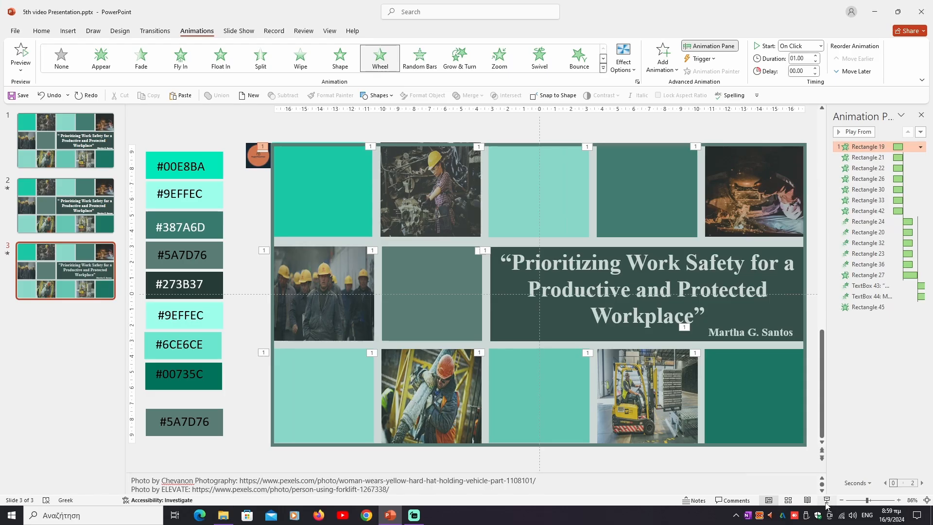
pyautogui.click(826, 501)
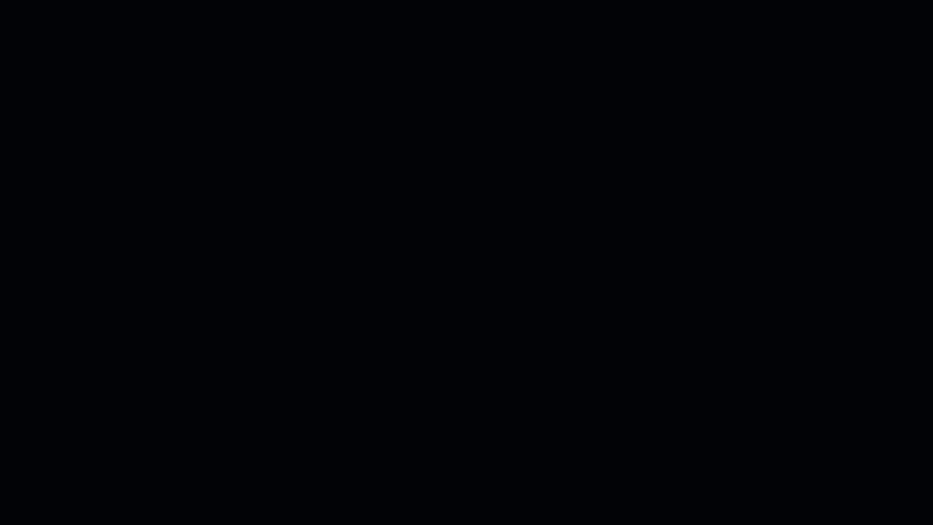